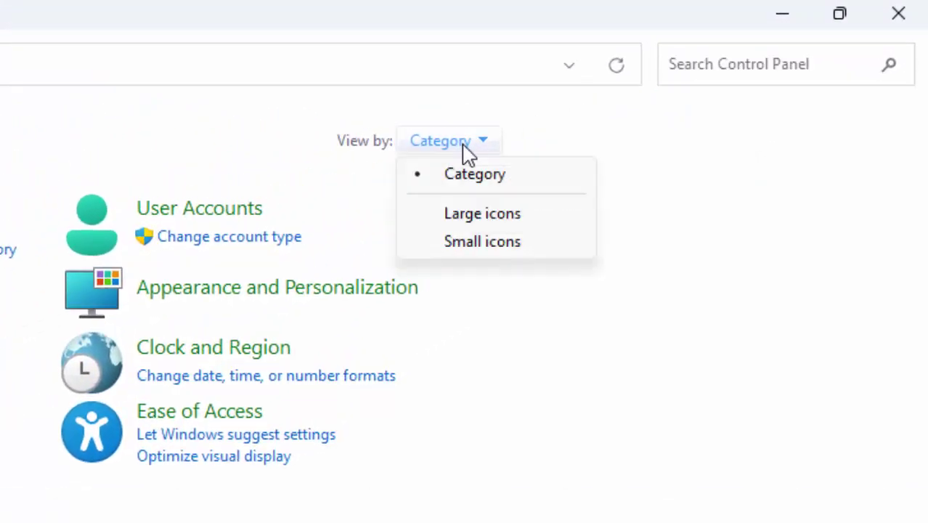
# Change the Control Panel View by setting from Category to Large icons.
pyautogui.click(463, 217)
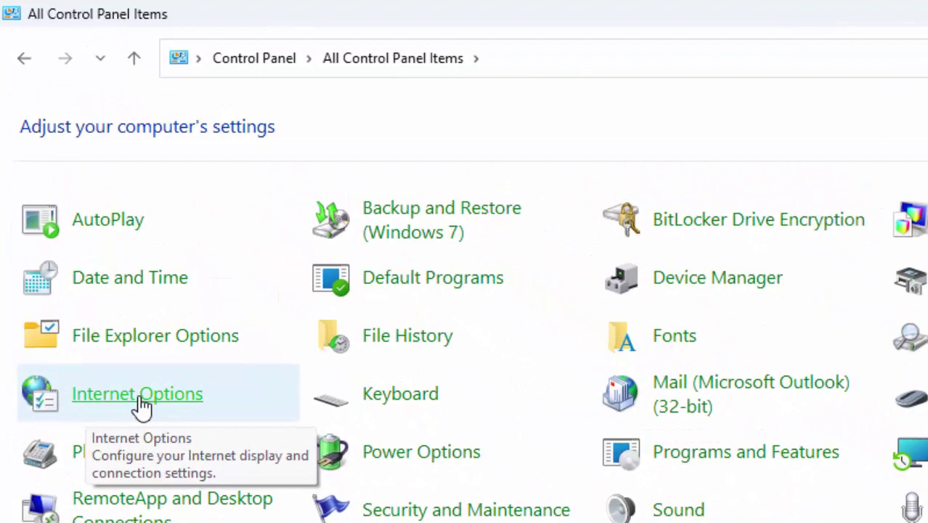
# Enable Automatically detect settings in Internet Options › Connections › LAN settings and save with OK.
pyautogui.click(140, 406)
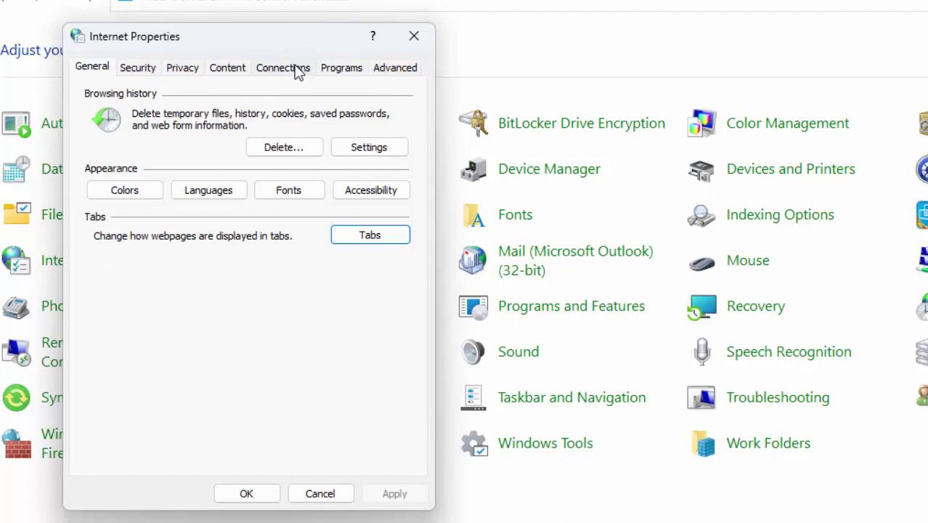
pyautogui.click(294, 77)
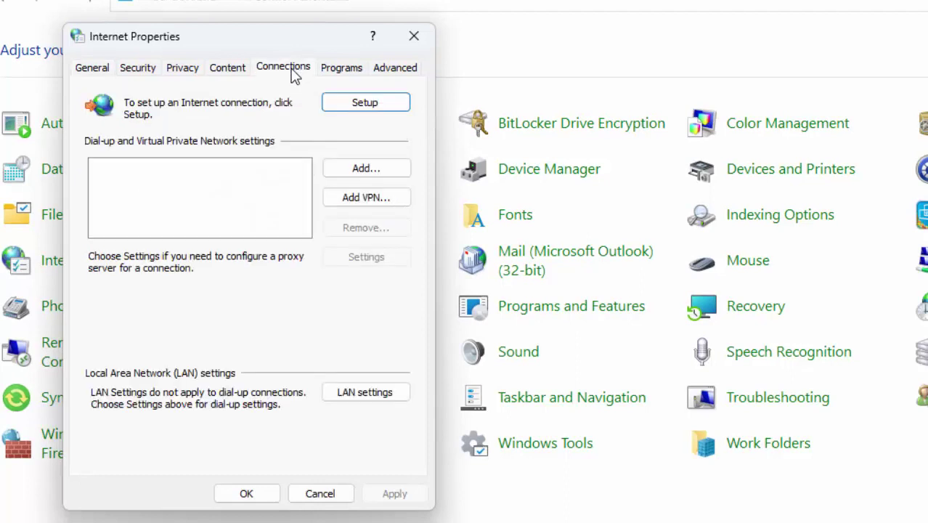
pyautogui.click(352, 399)
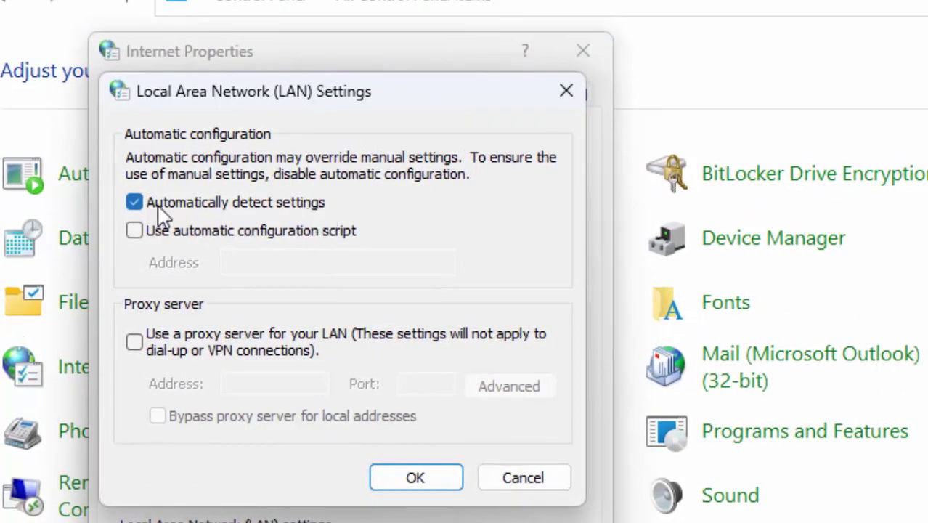
pyautogui.click(135, 205)
pyautogui.click(134, 204)
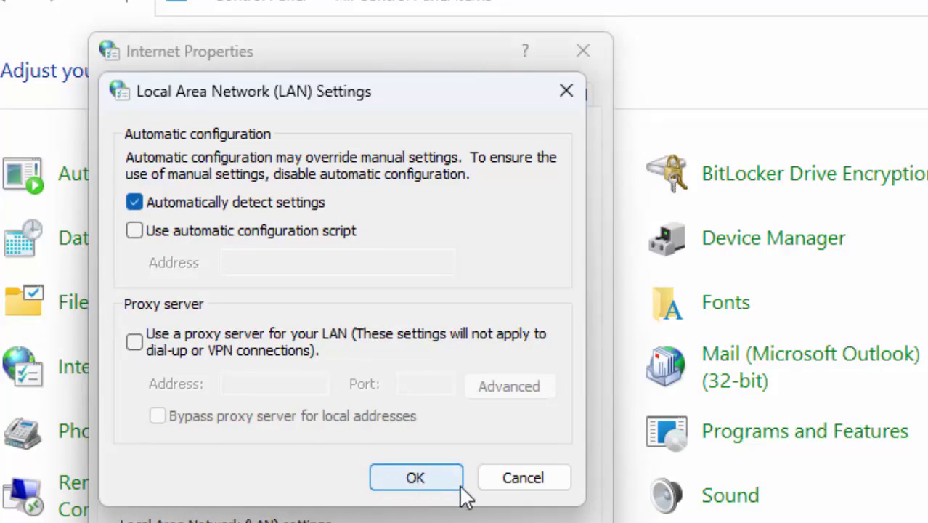
pyautogui.click(501, 480)
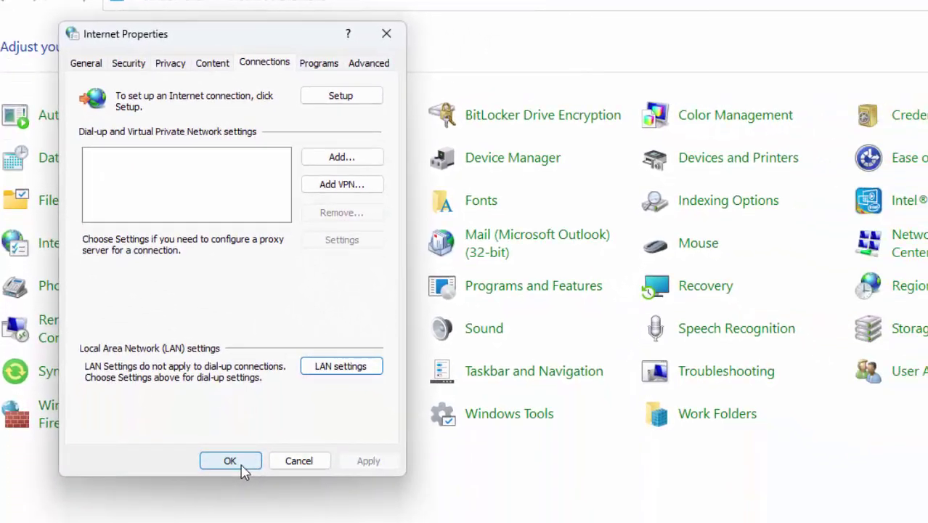
pyautogui.click(230, 460)
# Close Control Panel and go to Settings › Network & internet › Advanced network settings › Network reset.
pyautogui.click(916, 6)
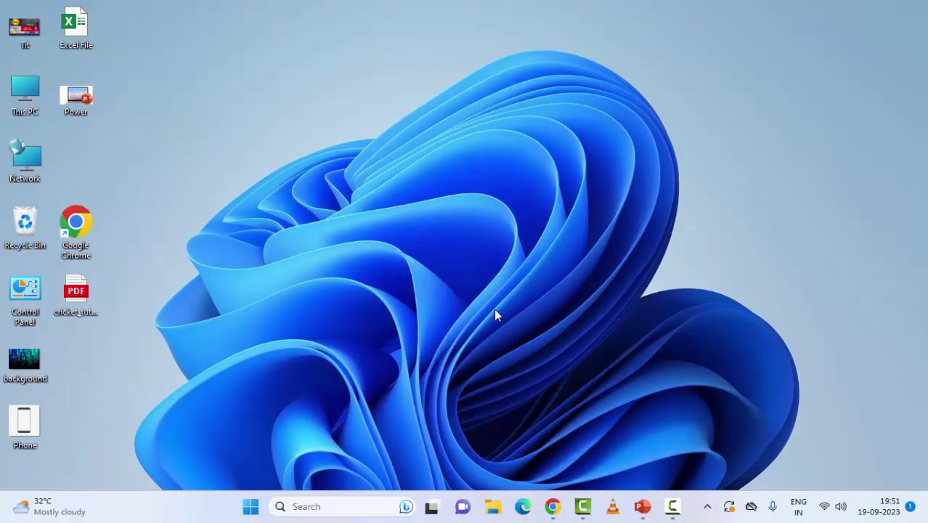
pyautogui.click(249, 508)
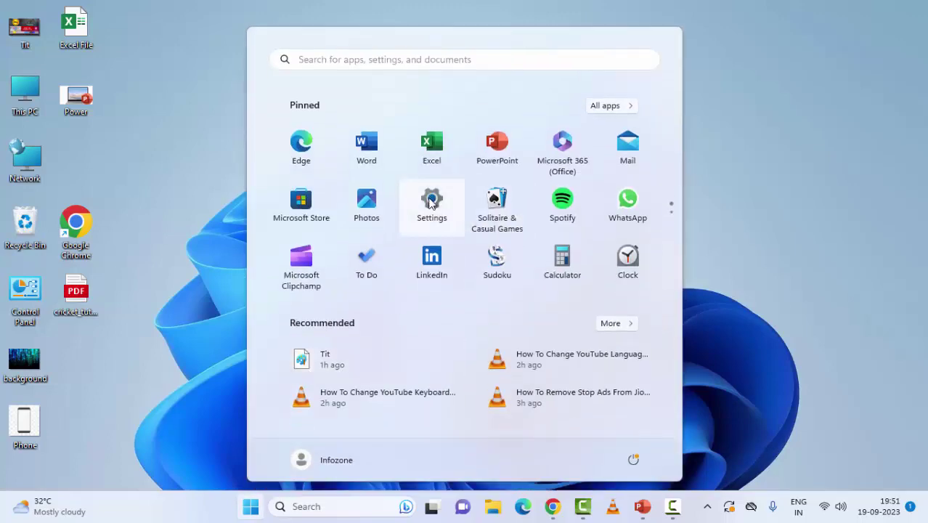
pyautogui.click(430, 204)
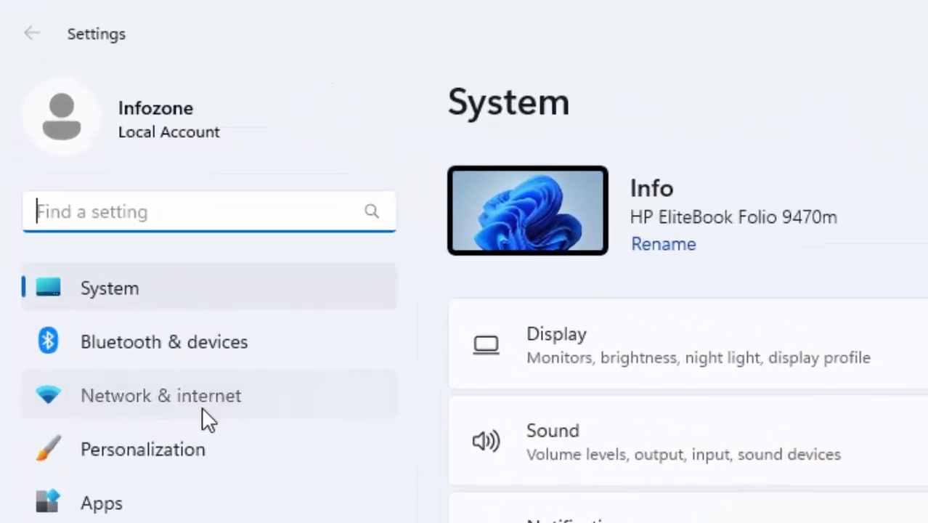
pyautogui.click(202, 407)
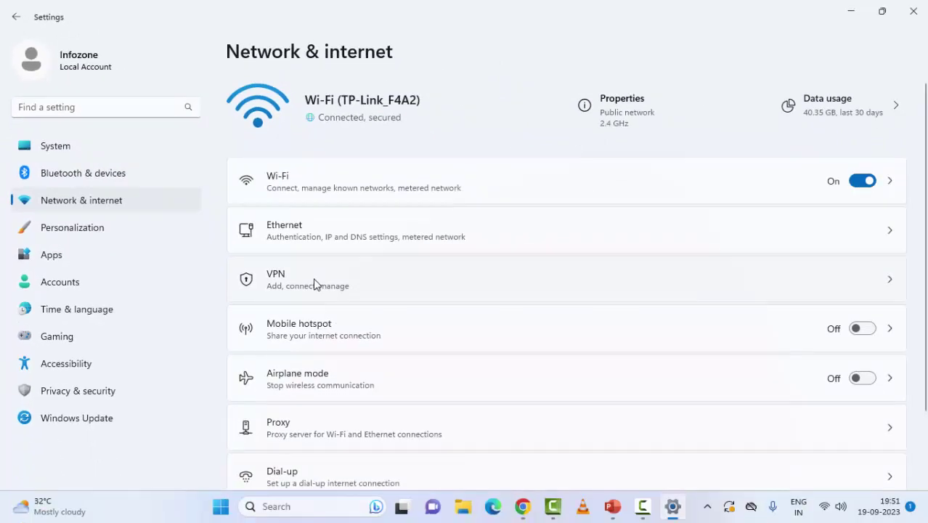
pyautogui.scroll(-2, 314, 284)
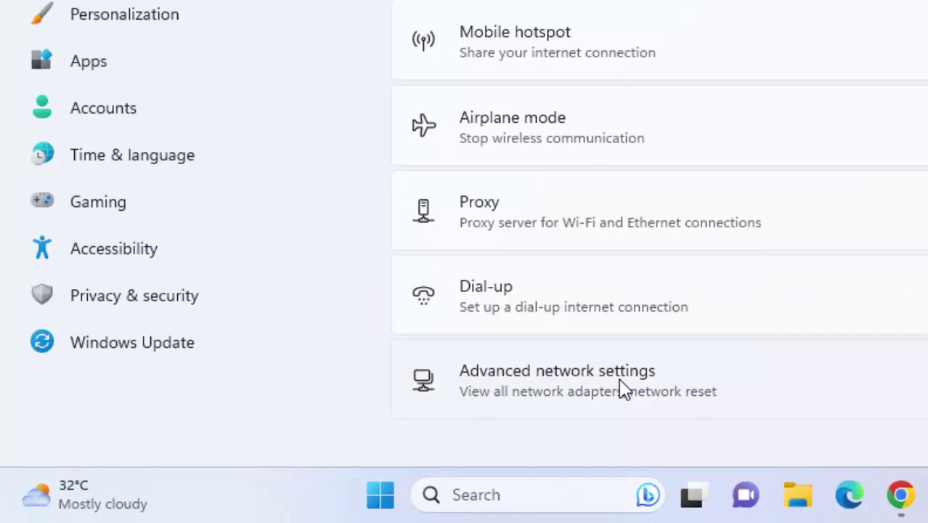
pyautogui.click(588, 389)
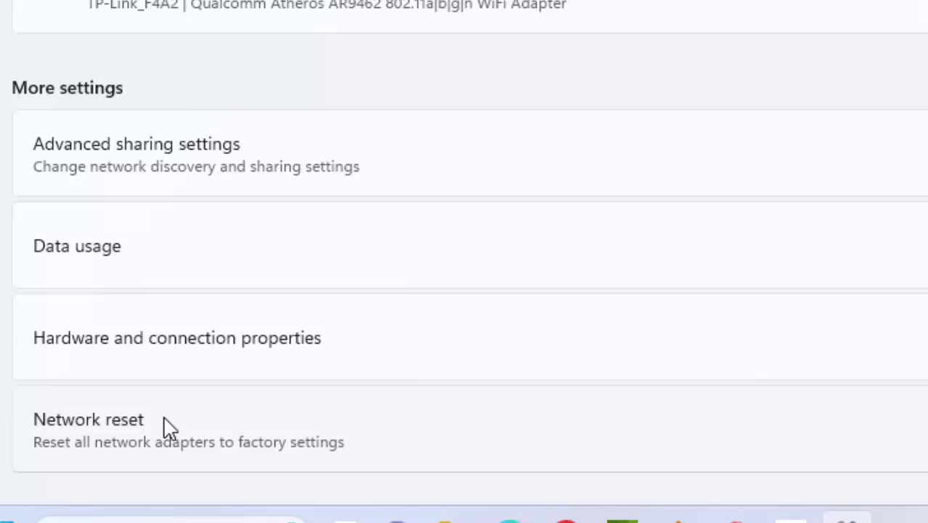
pyautogui.scroll(-5, 138, 435)
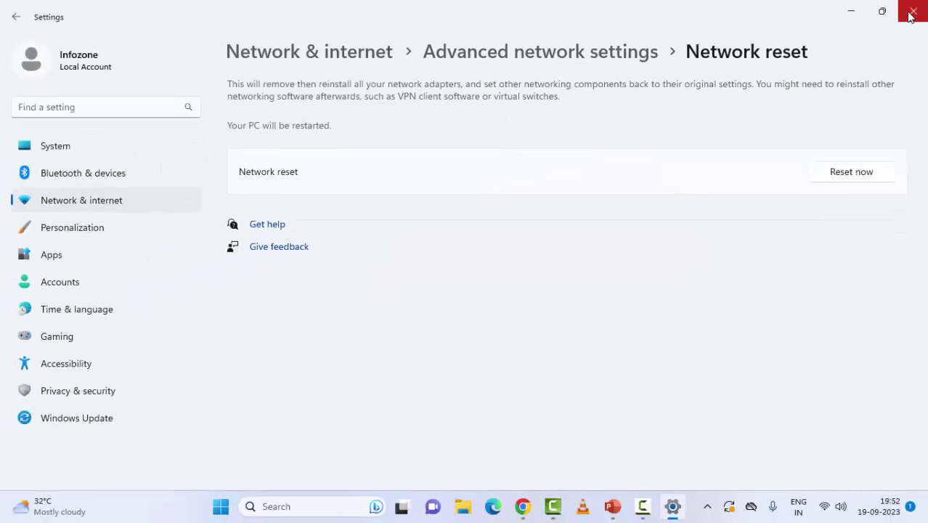
# Reopen Control Panel from the desktop icon, set View by to Category, and enter Network and Internet.
pyautogui.click(910, 16)
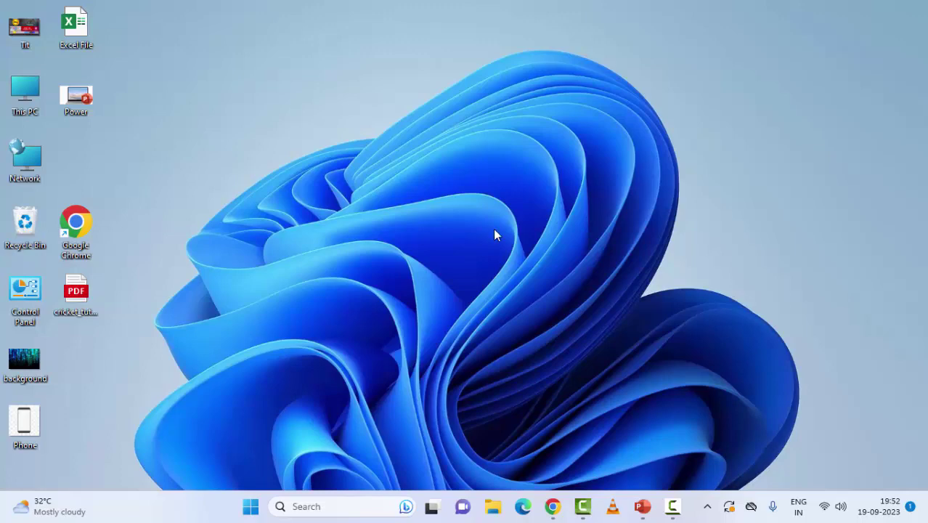
pyautogui.doubleClick(30, 303)
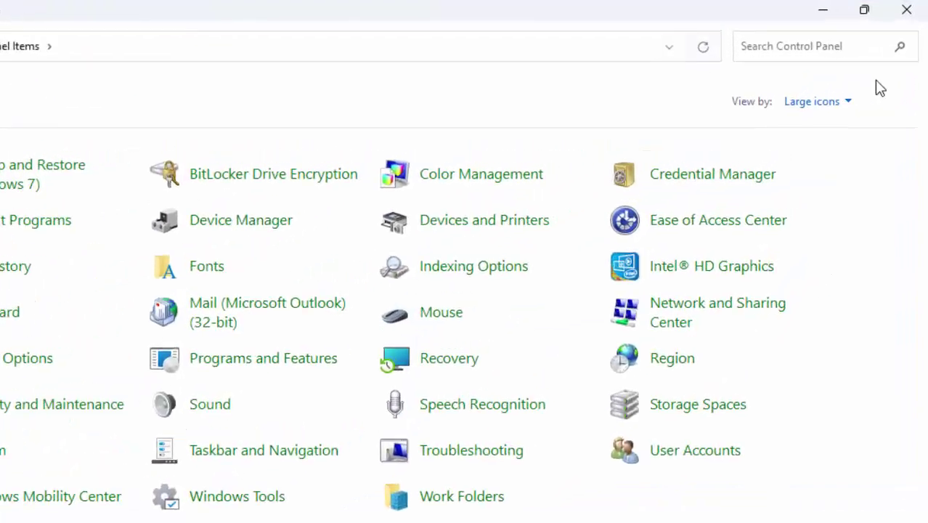
pyautogui.click(780, 132)
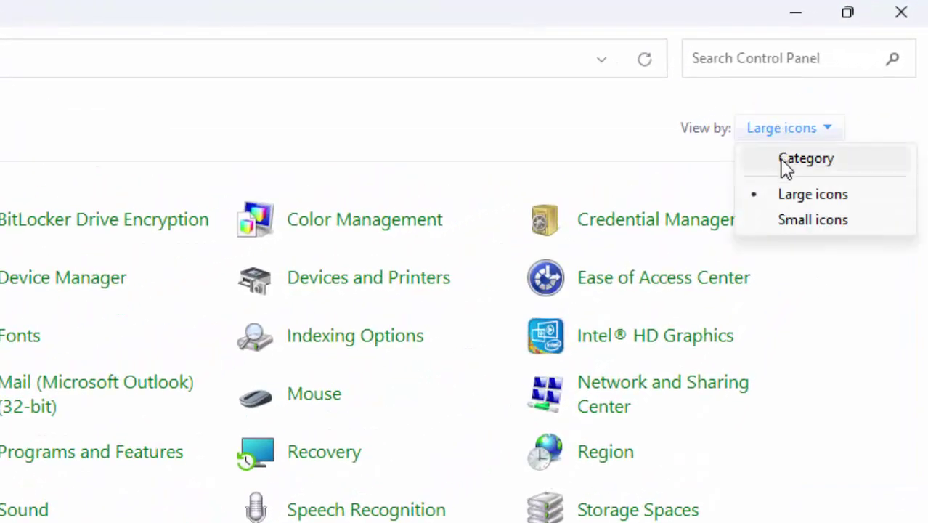
pyautogui.click(784, 160)
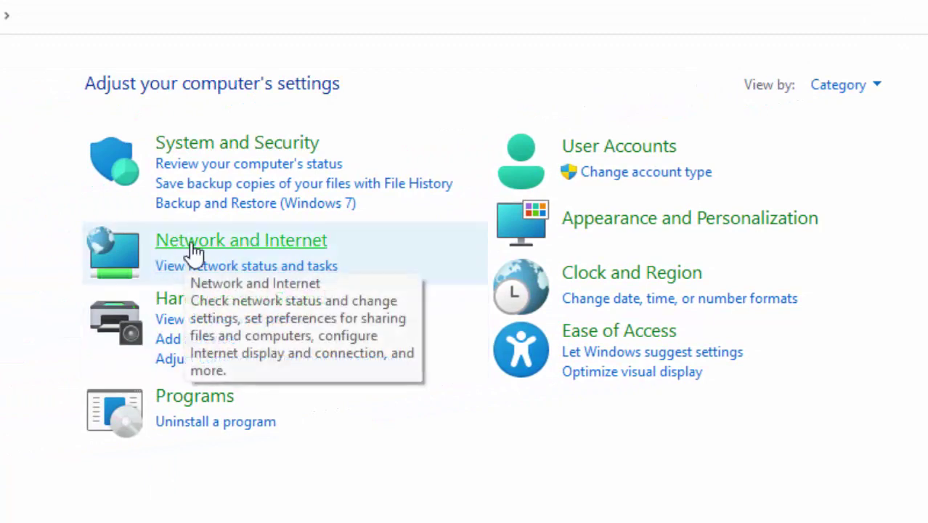
pyautogui.click(239, 248)
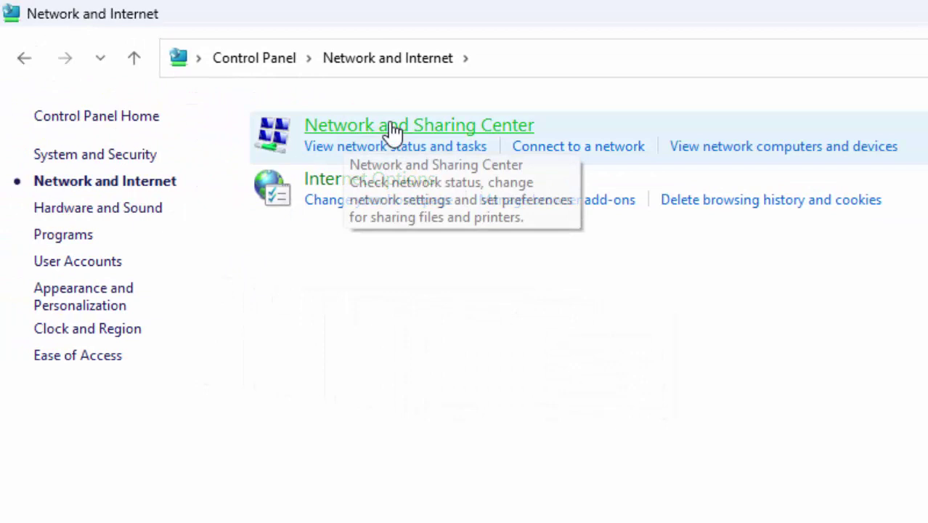
# Open the adapter list from Network and Sharing Center and view the Ethernet connection's menu.
pyautogui.click(456, 138)
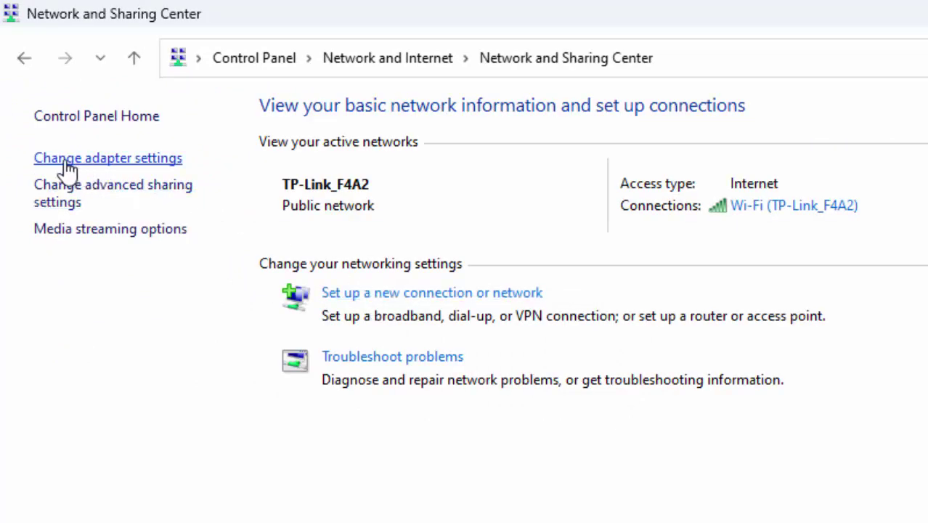
pyautogui.click(106, 164)
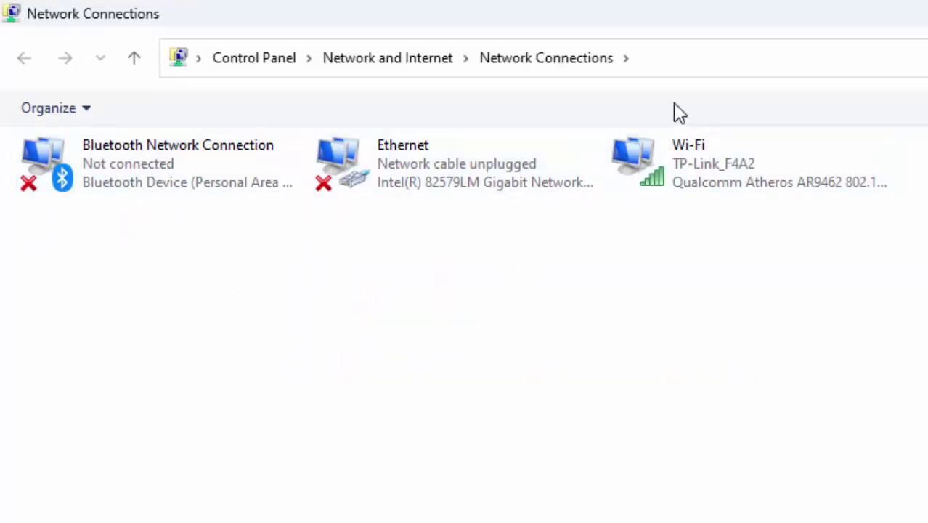
pyautogui.click(417, 154)
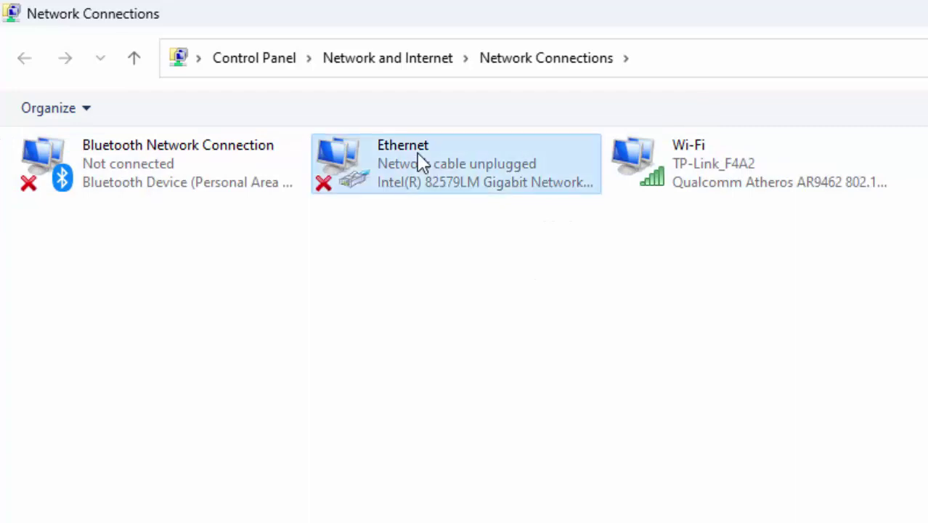
pyautogui.rightClick(417, 154)
pyautogui.click(459, 182)
# View the Wi-Fi and Bluetooth Network Connection menus without changes, then close the window.
pyautogui.rightClick(662, 166)
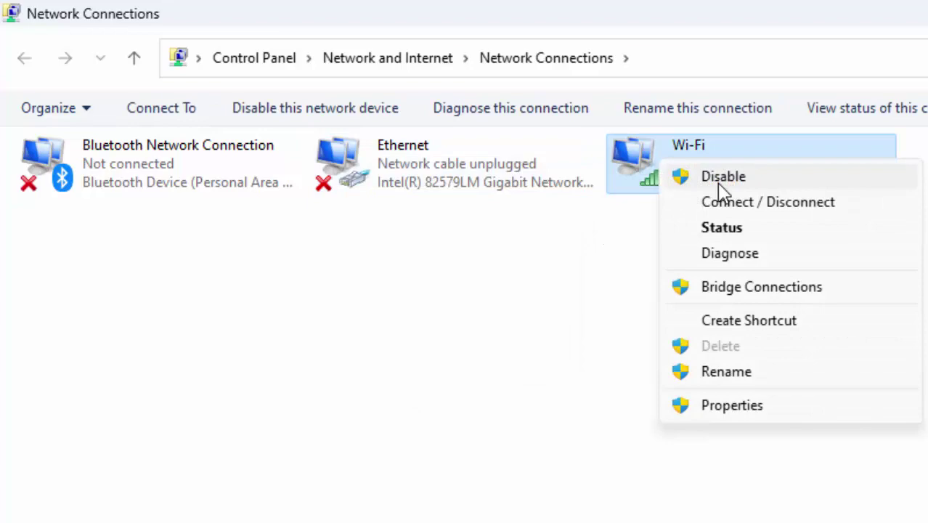
pyautogui.click(576, 302)
pyautogui.click(576, 302)
pyautogui.rightClick(115, 185)
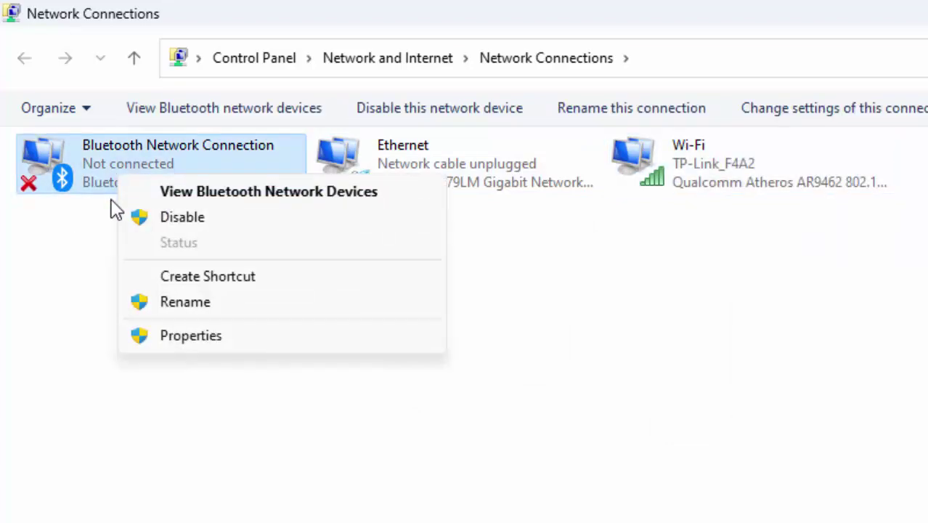
pyautogui.click(633, 348)
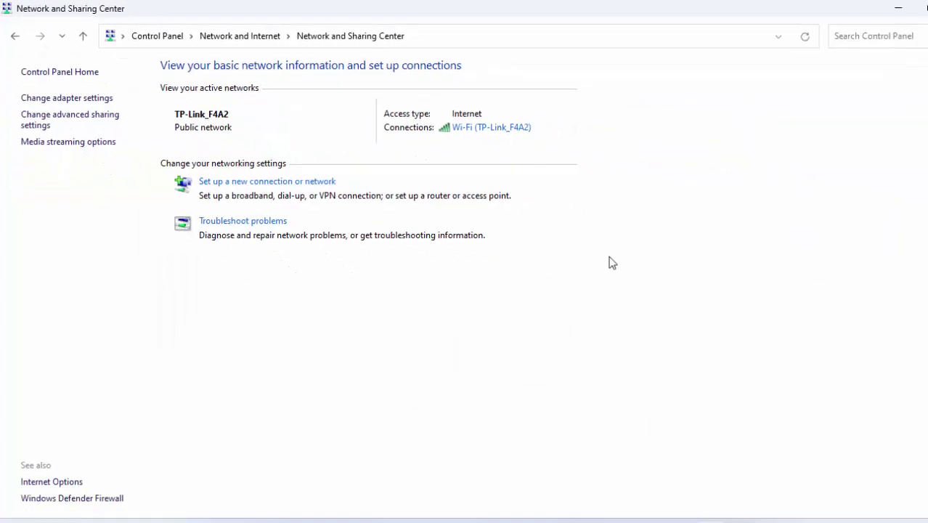
pyautogui.click(913, 6)
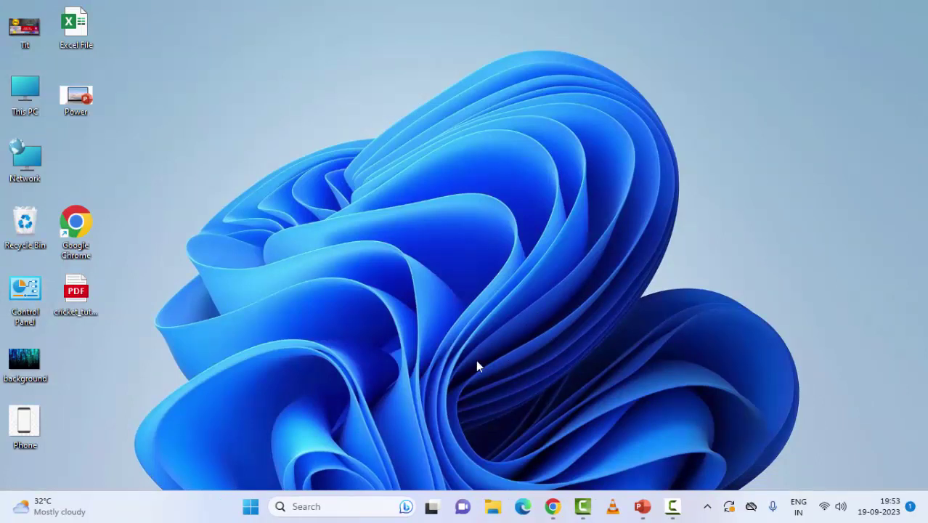
# Open Device Manager from the Start right-click menu and expand Network adapters.
pyautogui.rightClick(250, 508)
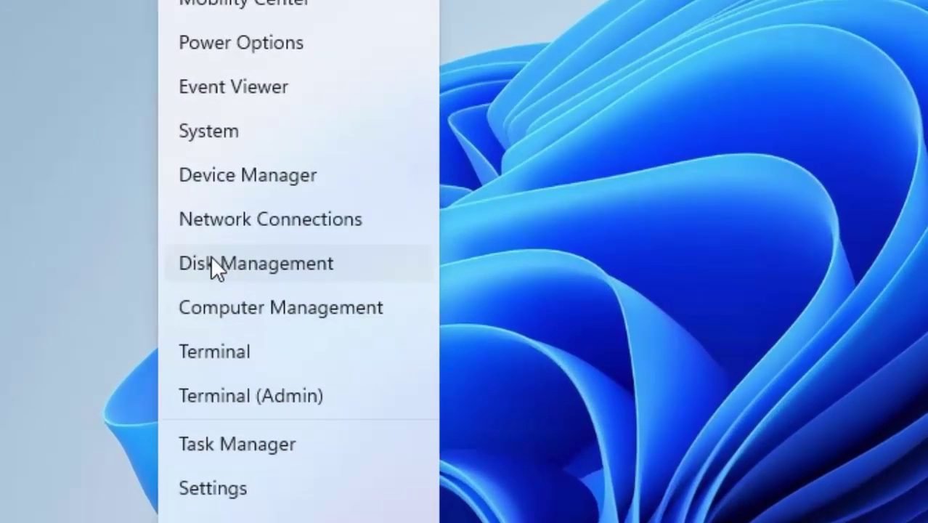
pyautogui.click(253, 175)
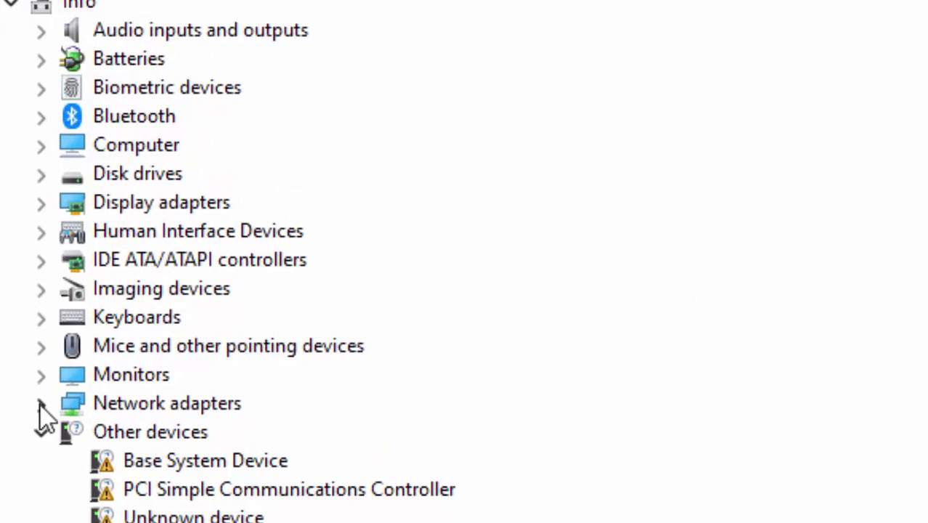
pyautogui.click(40, 404)
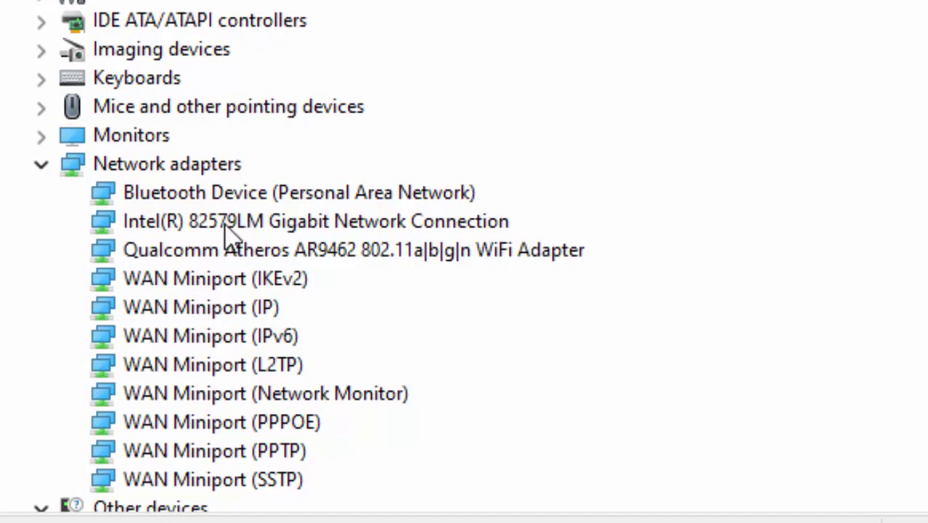
# Auto-search for a Bluetooth Device (Personal Area Network) driver update; the best driver is already installed.
pyautogui.rightClick(249, 194)
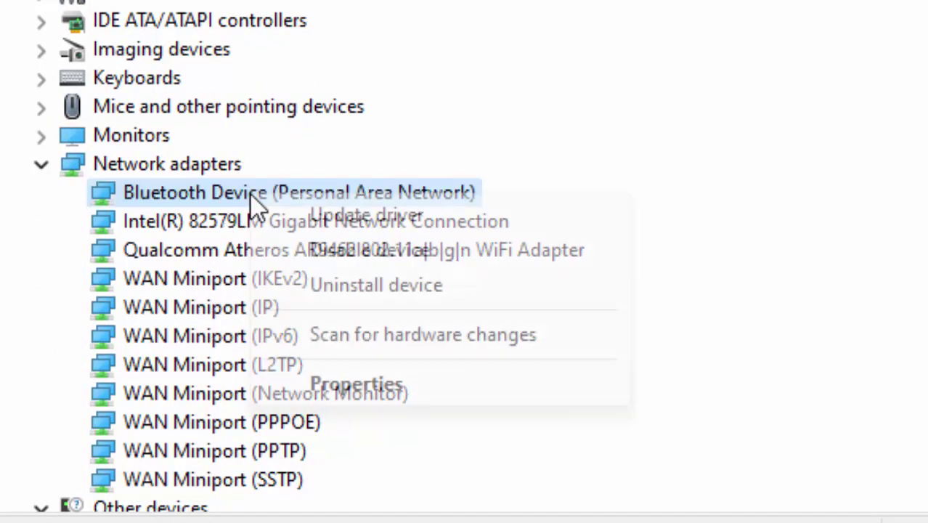
pyautogui.click(327, 214)
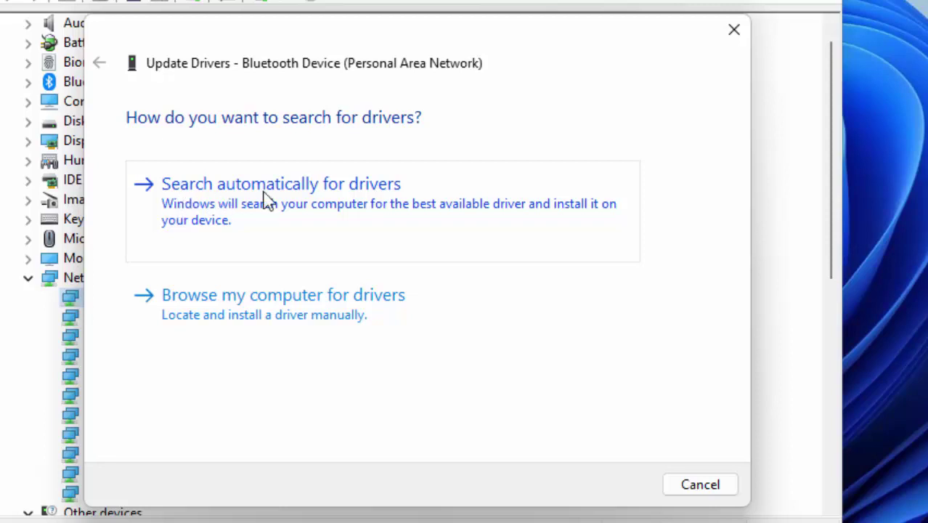
pyautogui.click(310, 195)
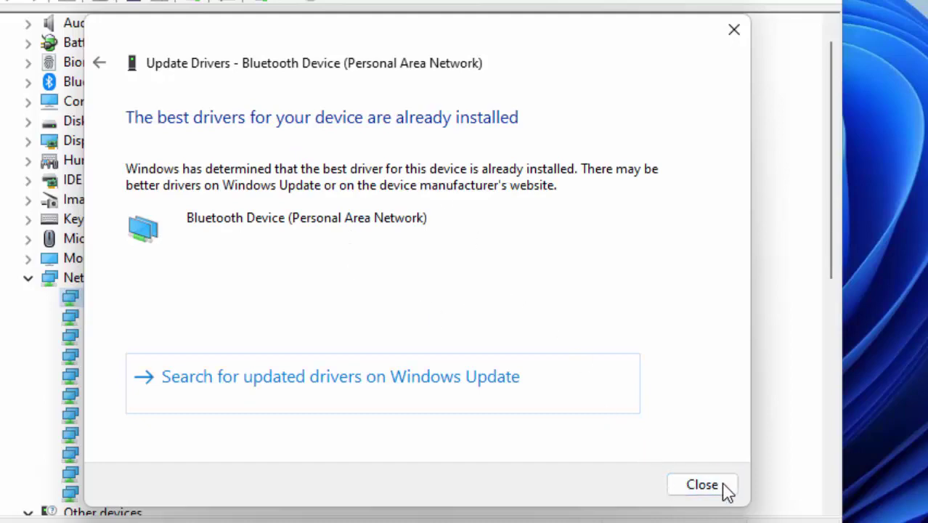
pyautogui.click(703, 485)
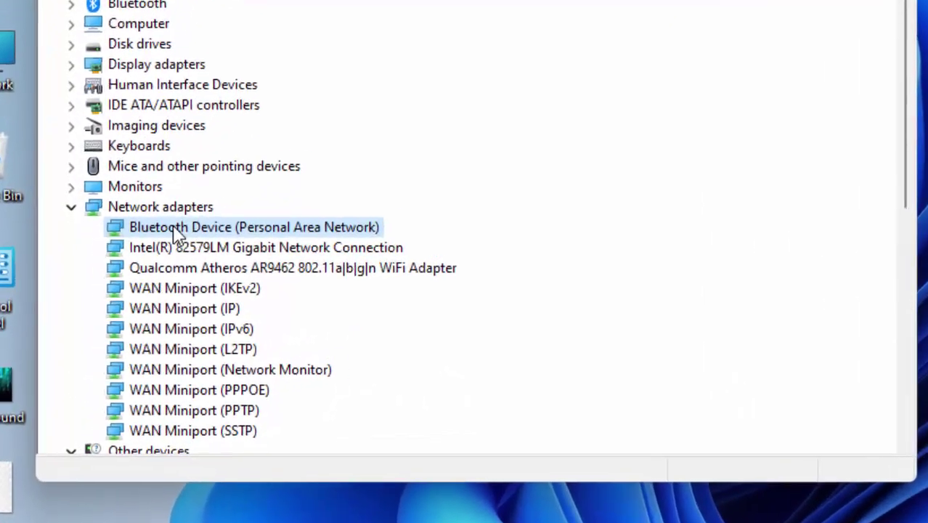
pyautogui.rightClick(139, 265)
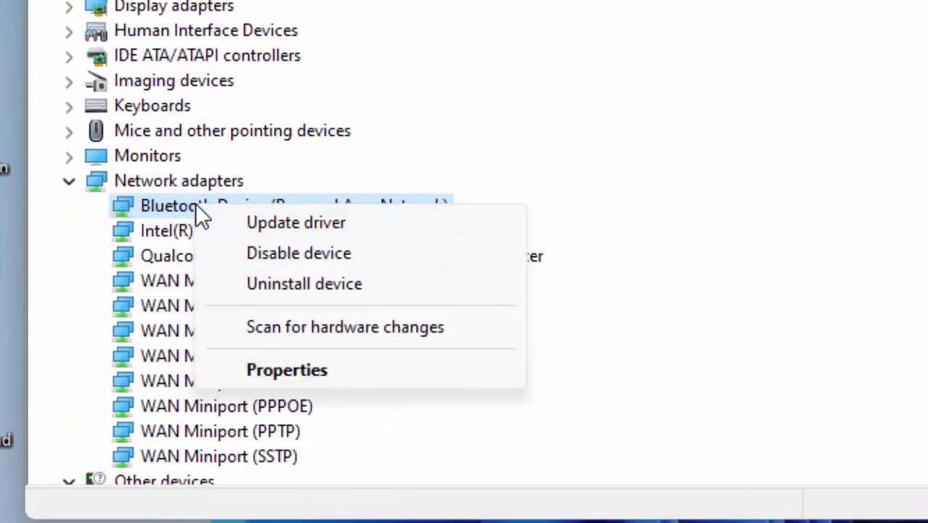
pyautogui.click(272, 221)
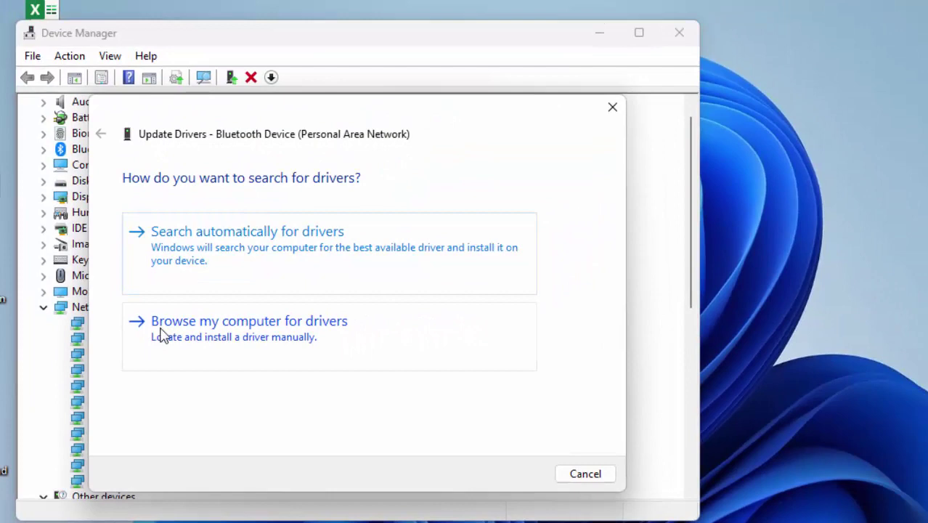
pyautogui.click(272, 333)
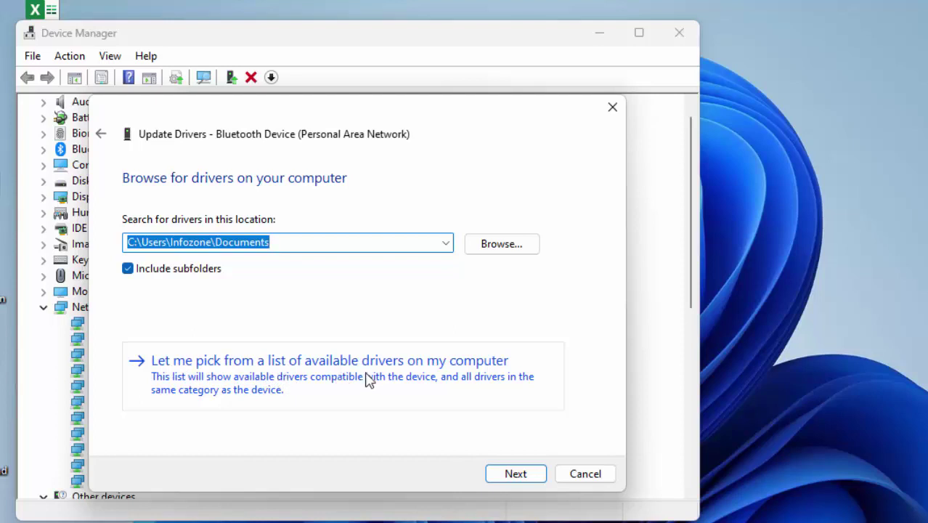
pyautogui.click(476, 368)
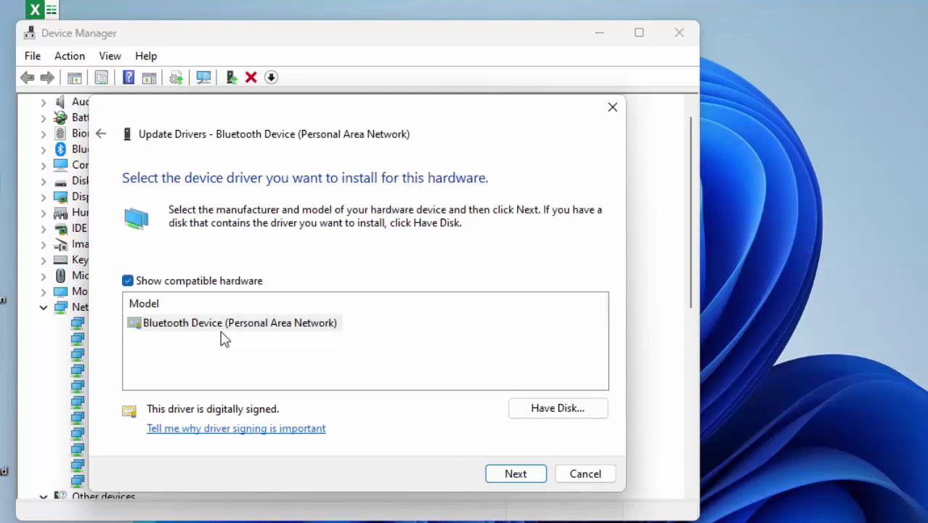
pyautogui.click(215, 328)
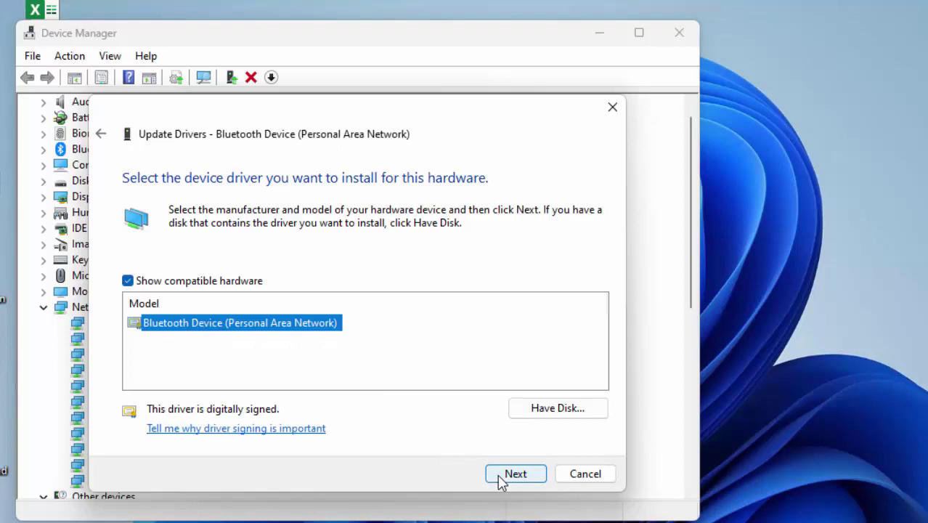
pyautogui.click(593, 475)
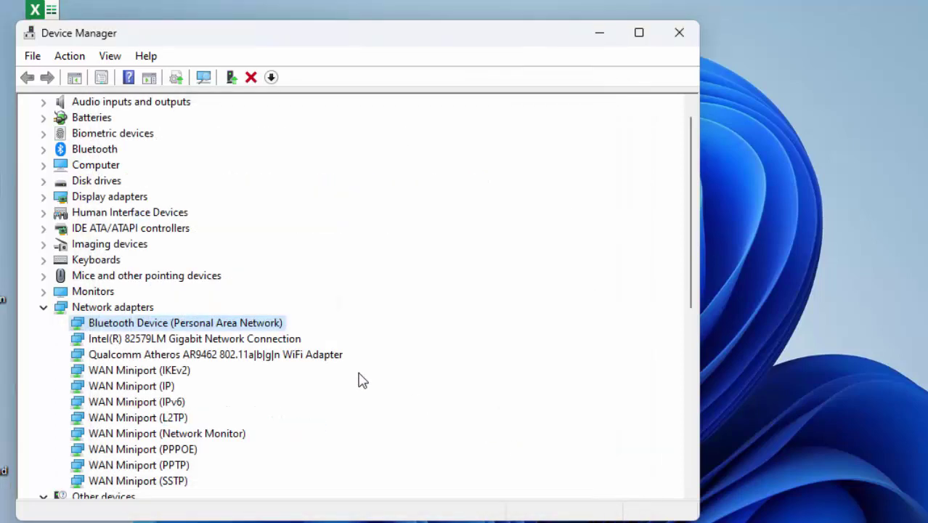
pyautogui.click(147, 339)
pyautogui.click(138, 357)
pyautogui.click(124, 386)
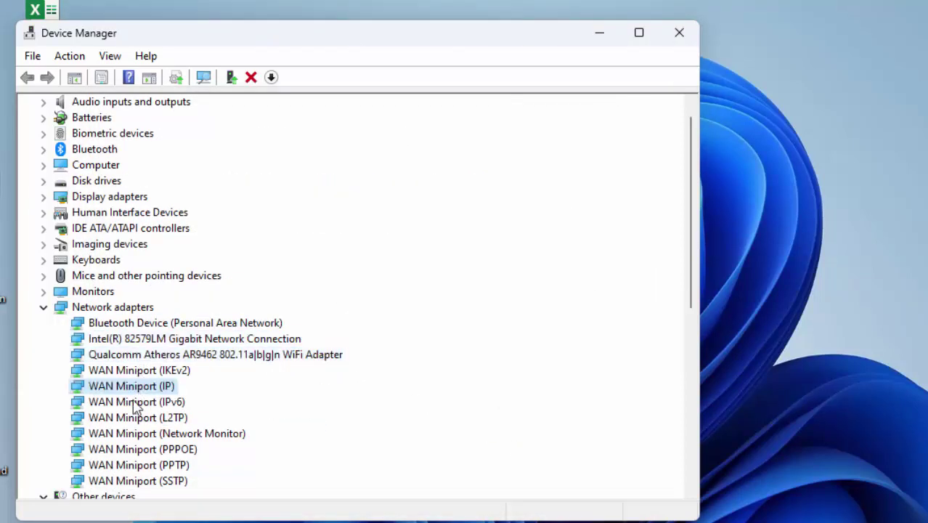
pyautogui.click(123, 418)
pyautogui.click(122, 465)
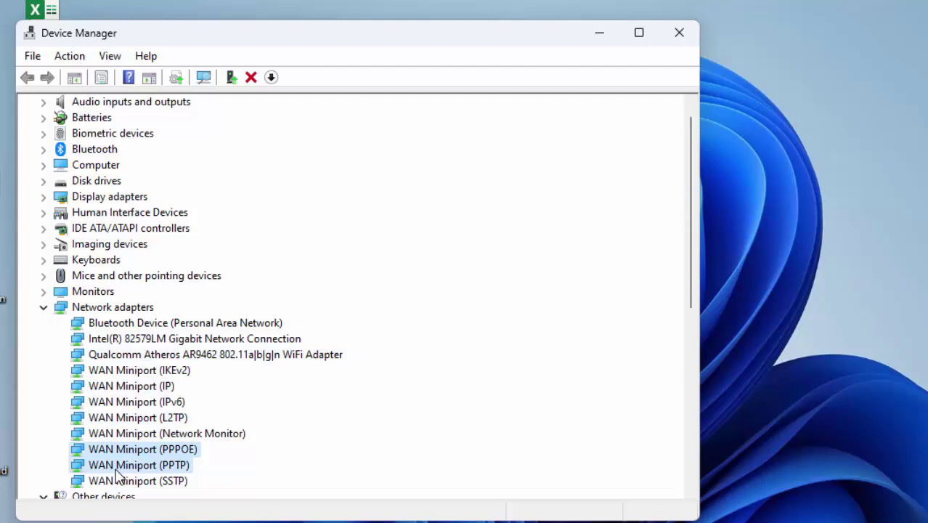
# Close the Device Manager window without applying driver changes.
pyautogui.click(679, 34)
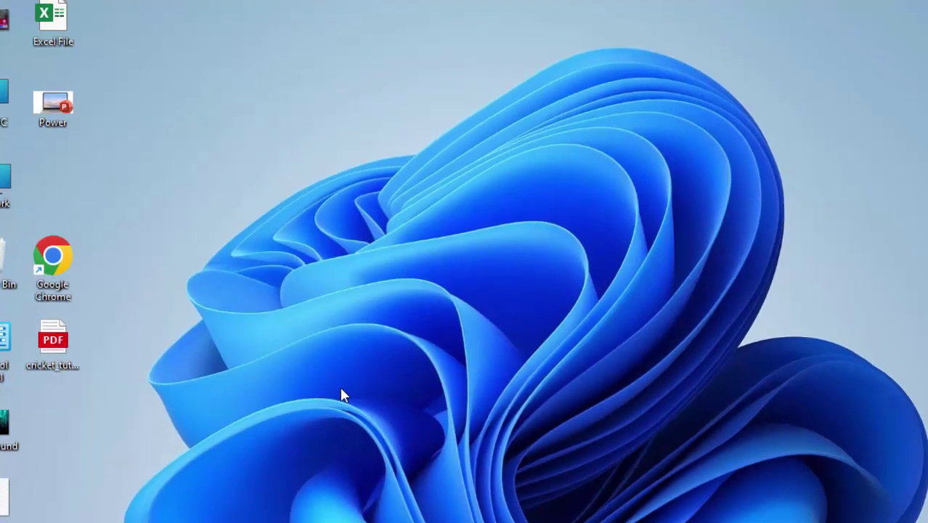